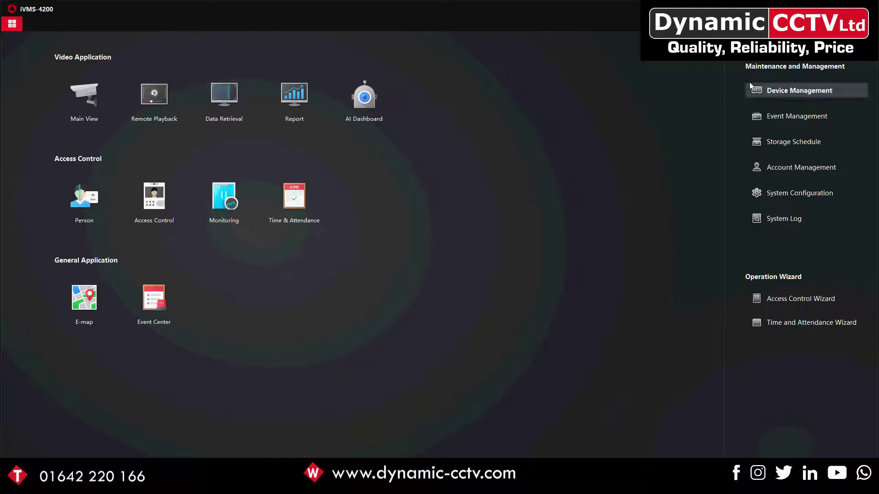
Show the online devices and select the inactive units 192.0.0.65 and 192.0.0.64
{"action": "left_click", "coordinate": [768, 89]}
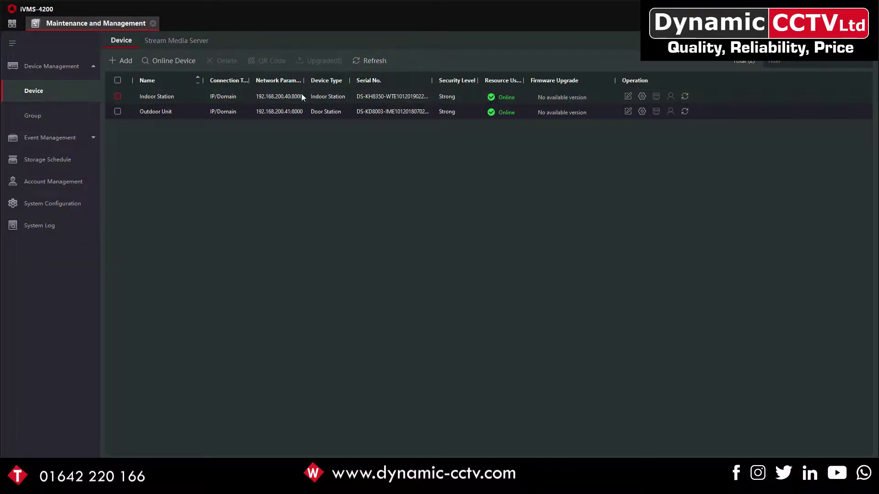
{"action": "left_click", "coordinate": [176, 61]}
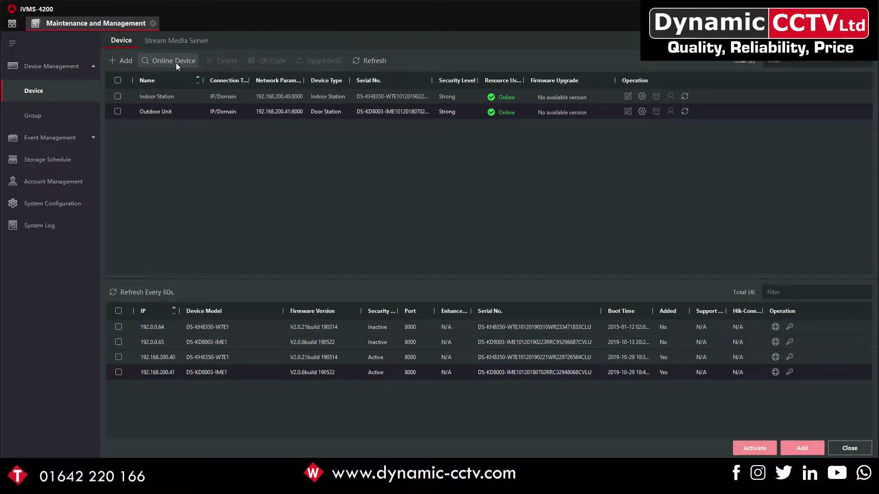
{"action": "left_click", "coordinate": [118, 341]}
{"action": "left_click", "coordinate": [119, 327]}
Activate both selected devices with a new admin password, entered and confirmed
{"action": "left_click", "coordinate": [744, 448]}
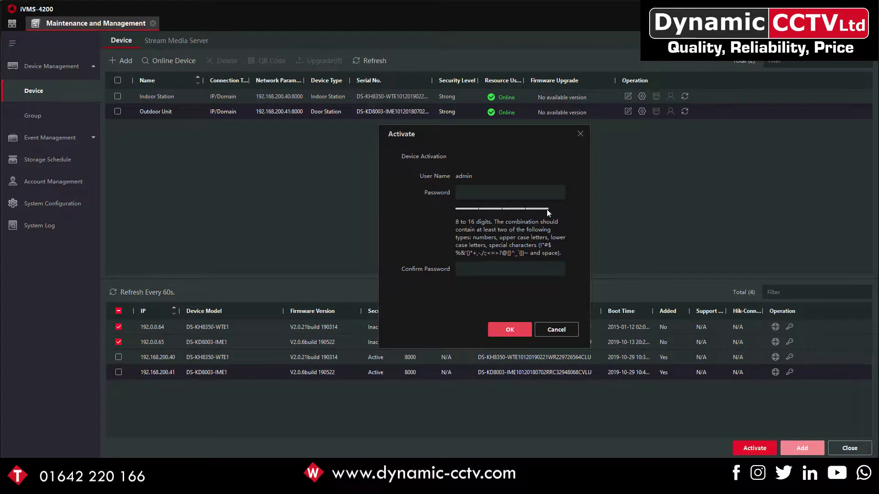
{"action": "left_click", "coordinate": [542, 191]}
{"action": "type", "text": "********"}
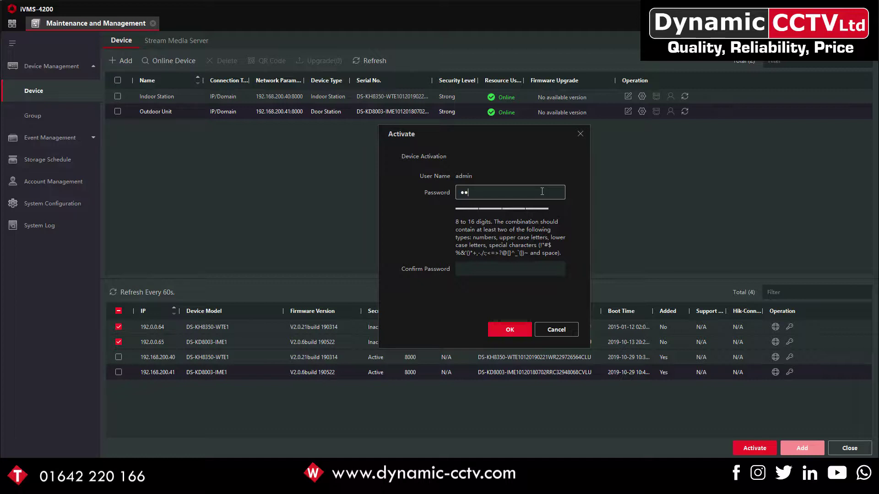
{"action": "type", "text": "*"}
{"action": "key", "text": "Tab"}
{"action": "type", "text": "*********"}
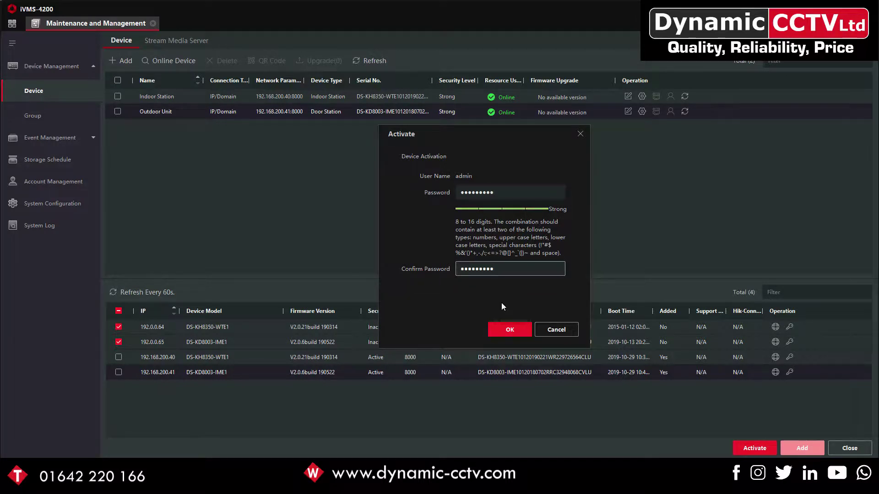
{"action": "left_click", "coordinate": [501, 325]}
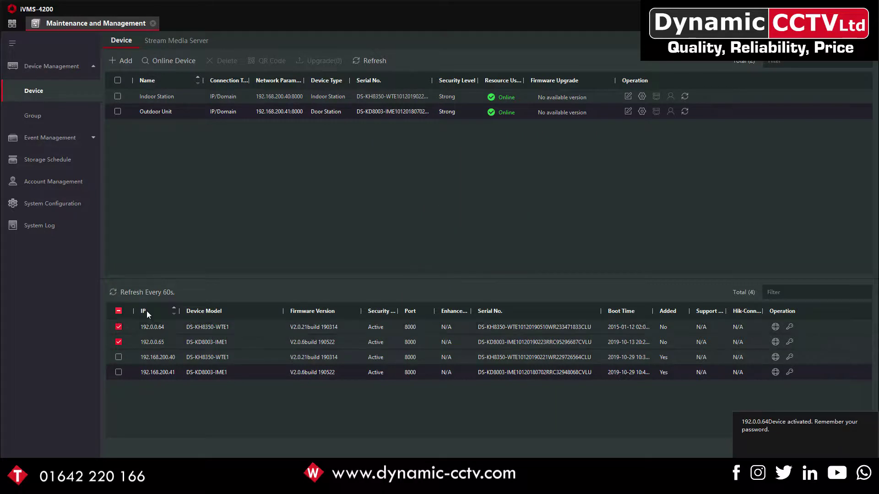
Change 192.0.0.65 to IP 192.168.200.42 and gateway 192.168.200.254, authorised with the admin password
{"action": "left_click", "coordinate": [118, 326]}
{"action": "left_click", "coordinate": [118, 343]}
{"action": "left_click", "coordinate": [118, 342]}
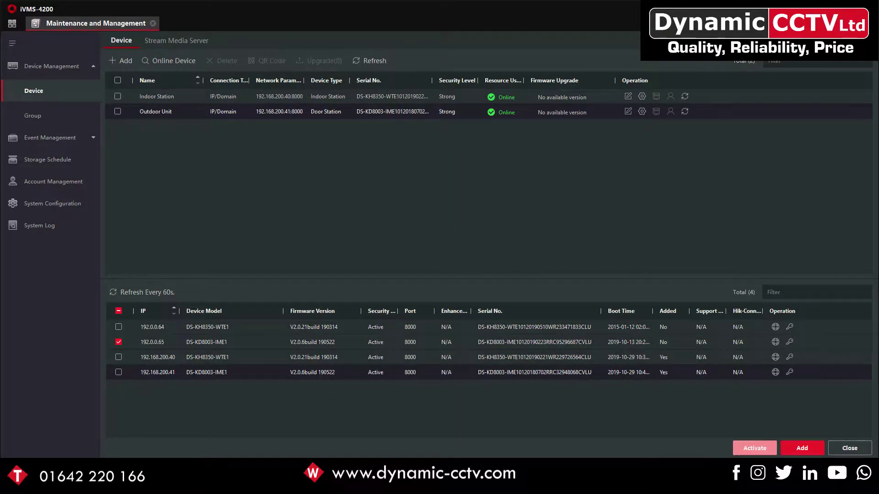
{"action": "left_click", "coordinate": [788, 342]}
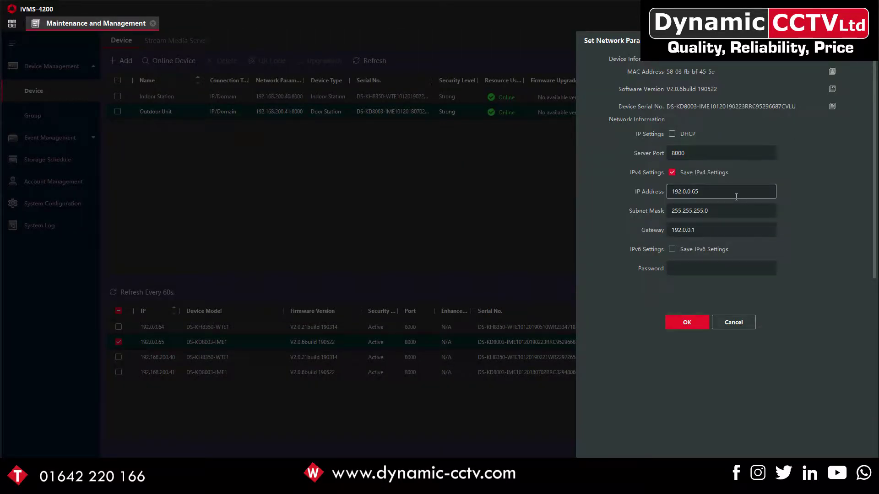
{"action": "left_click_drag", "start_coordinate": [713, 193], "coordinate": [682, 202]}
{"action": "left_click_drag", "start_coordinate": [697, 230], "coordinate": [684, 225]}
{"action": "key", "text": "BackSpace"}
{"action": "type", "text": "168.200.254"}
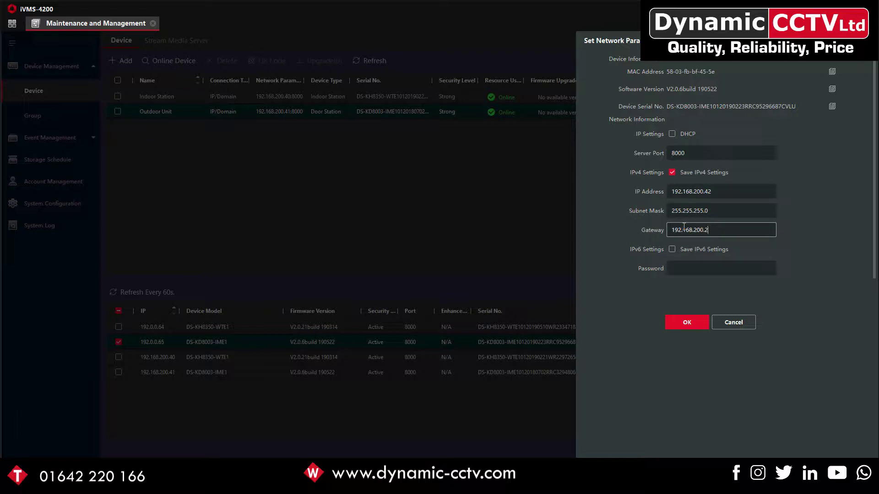
{"action": "left_click", "coordinate": [684, 264]}
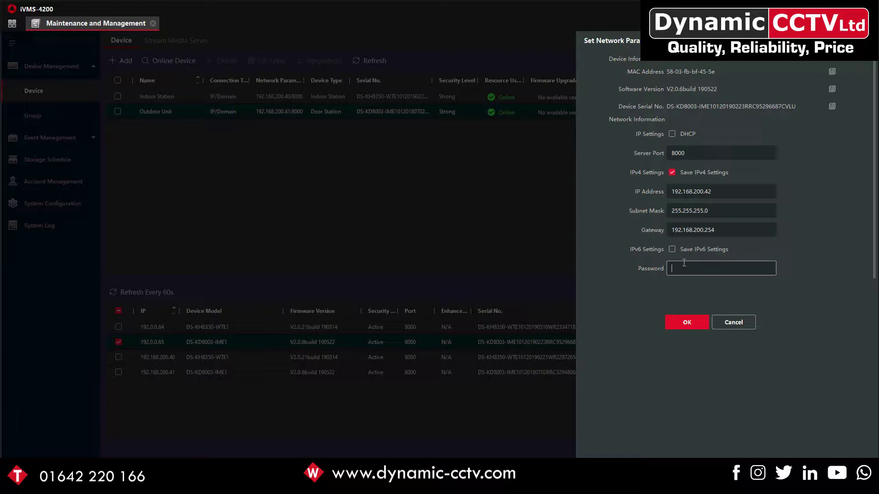
{"action": "type", "text": "*********"}
{"action": "left_click", "coordinate": [682, 323]}
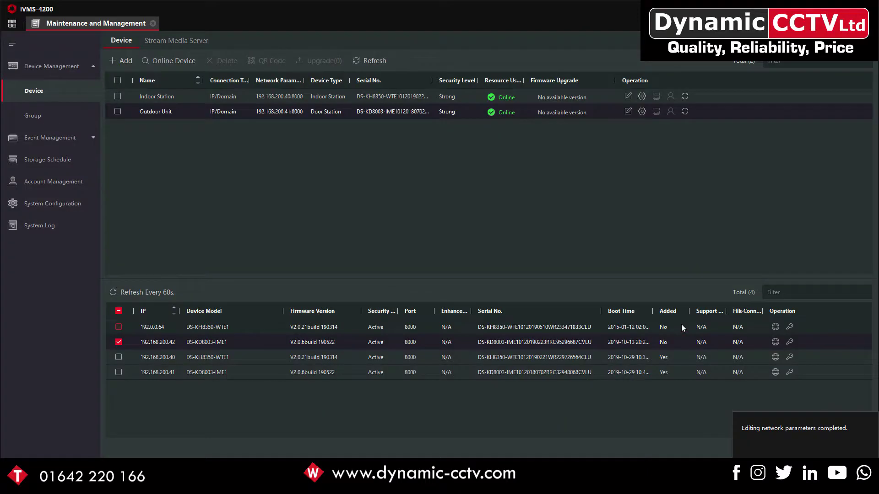
Select only 192.0.0.64 and change its IP address to 192.168.200.43
{"action": "left_click", "coordinate": [118, 342]}
{"action": "left_click", "coordinate": [118, 327]}
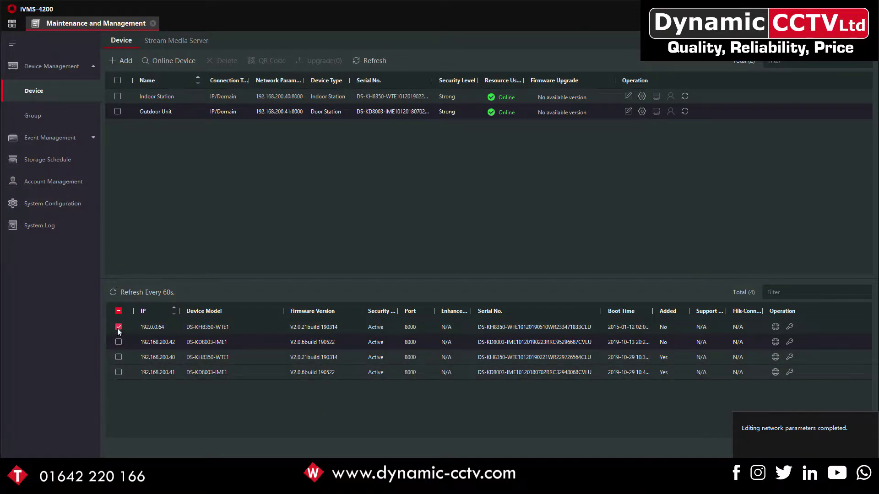
{"action": "left_click", "coordinate": [775, 326]}
{"action": "left_click_drag", "start_coordinate": [720, 187], "coordinate": [683, 192]}
{"action": "key", "text": "BackSpace"}
{"action": "type", "text": "168"}
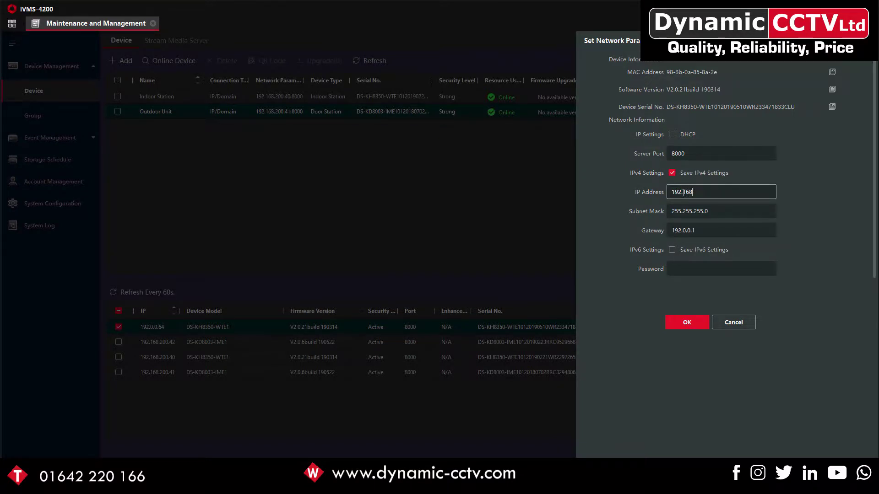
{"action": "type", "text": ".200.43"}
Set the gateway to 192.168.200.254 and save, authorising with the admin password
{"action": "left_click", "coordinate": [700, 230]}
{"action": "left_click_drag", "start_coordinate": [700, 230], "coordinate": [683, 231]}
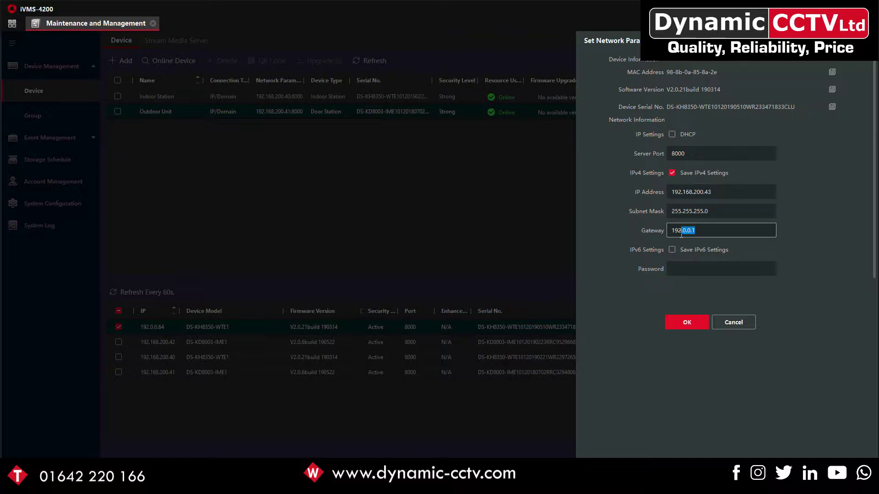
{"action": "key", "text": "BackSpace"}
{"action": "key", "text": "BackSpace"}
{"action": "type", "text": ".168.200.254"}
{"action": "left_click", "coordinate": [679, 265]}
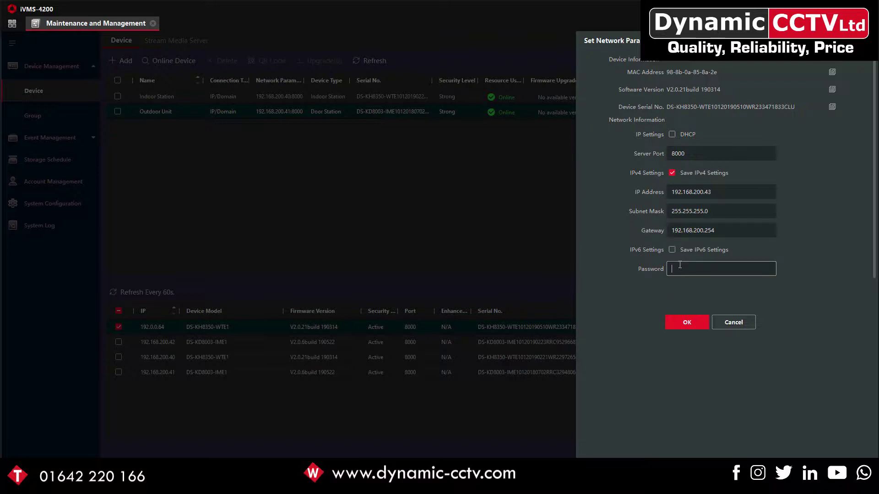
{"action": "type", "text": "admin1234"}
{"action": "left_click", "coordinate": [682, 320]}
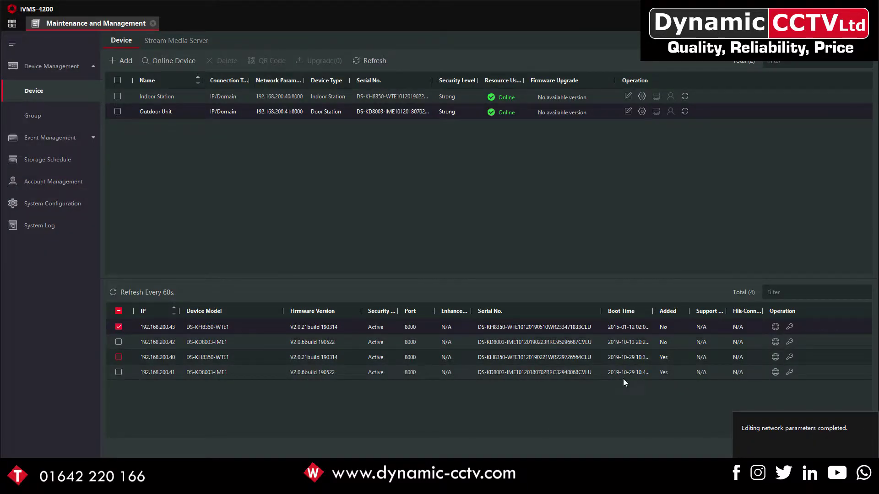
Add device 192.168.200.43 named 'Indoor Extension', re-entering the admin password
{"action": "left_click", "coordinate": [797, 450]}
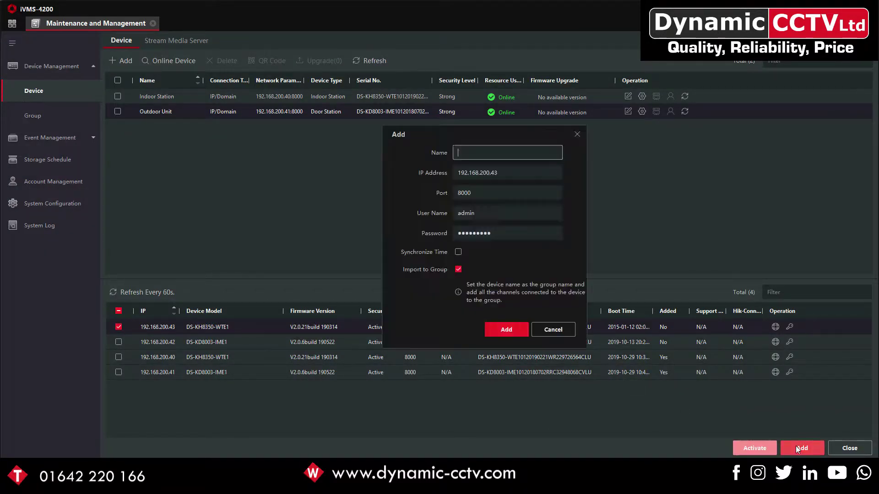
{"action": "type", "text": "Indoor Exen"}
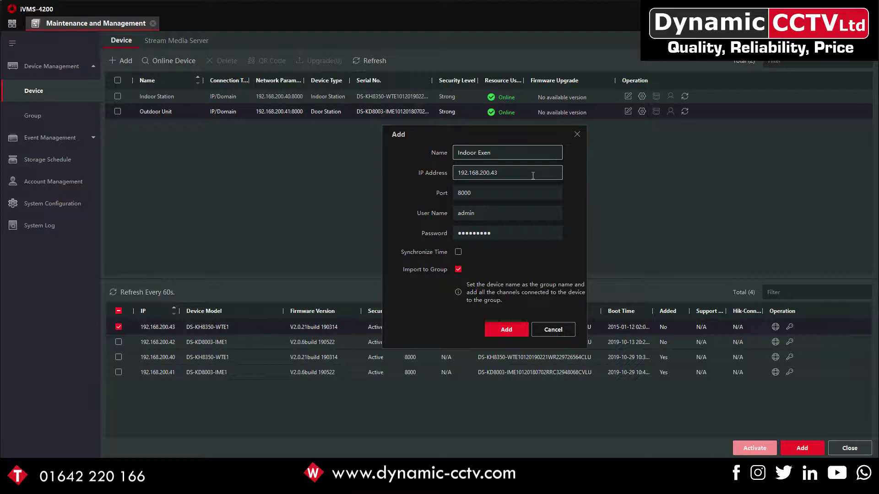
{"action": "key", "text": "BackSpace"}
{"action": "key", "text": "BackSpace"}
{"action": "type", "text": "tension"}
{"action": "double_click", "coordinate": [502, 233]}
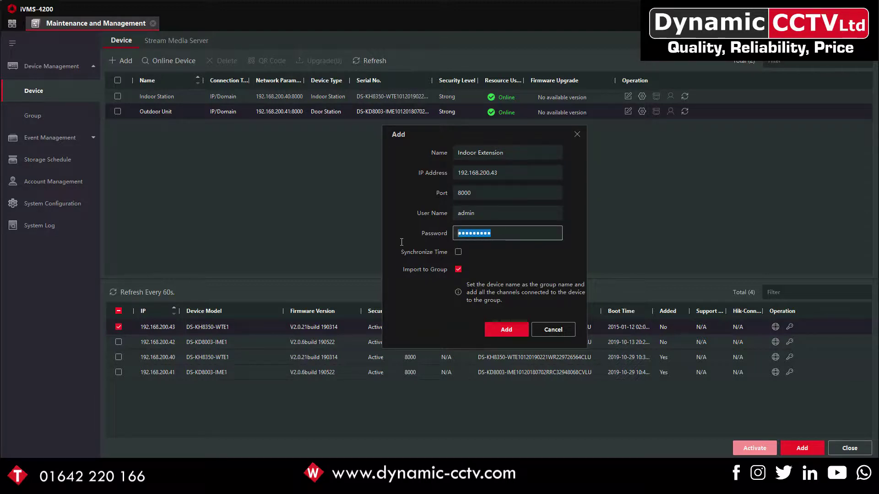
{"action": "type", "text": "a••••••••"}
{"action": "left_click", "coordinate": [504, 328]}
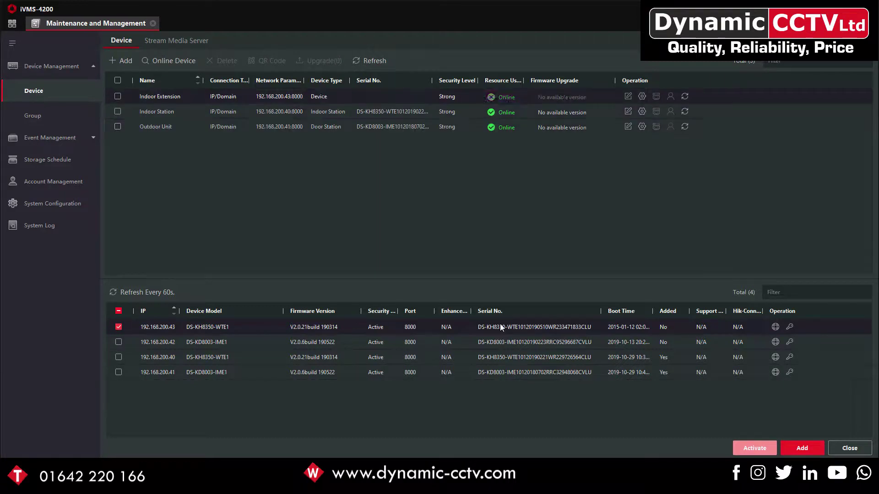
Add device 192.168.200.42 named 'Outdoor Extension', re-entering the admin password
{"action": "left_click", "coordinate": [118, 327]}
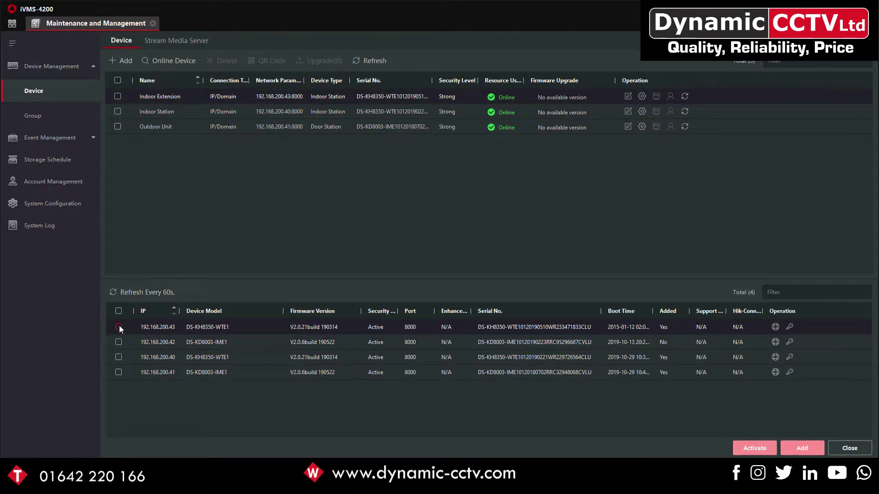
{"action": "left_click", "coordinate": [118, 342]}
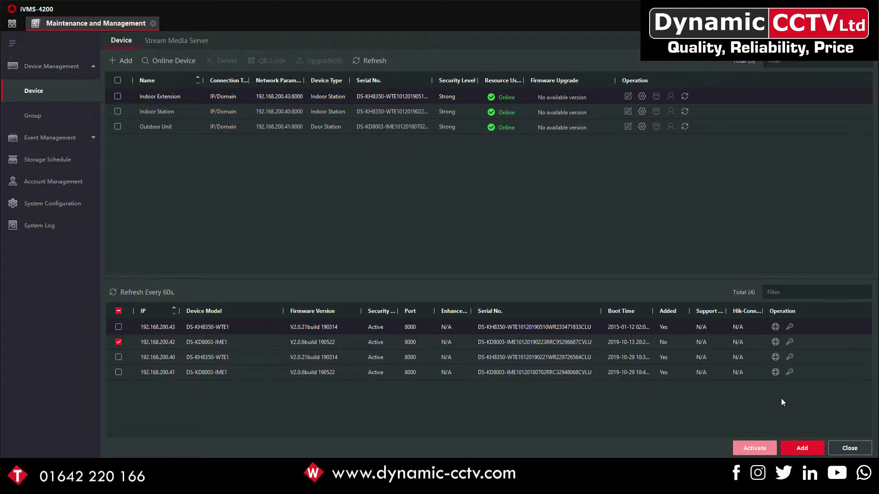
{"action": "left_click", "coordinate": [795, 444]}
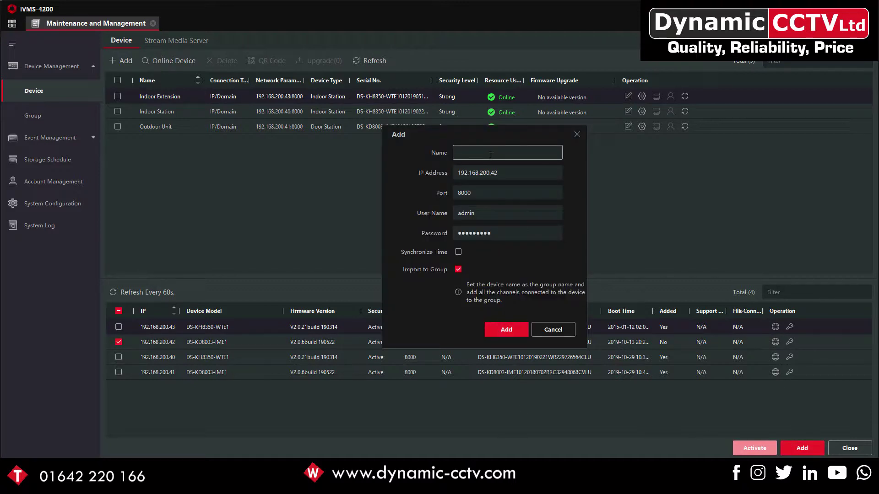
{"action": "type", "text": "Outdoor Extension"}
{"action": "left_click", "coordinate": [503, 233]}
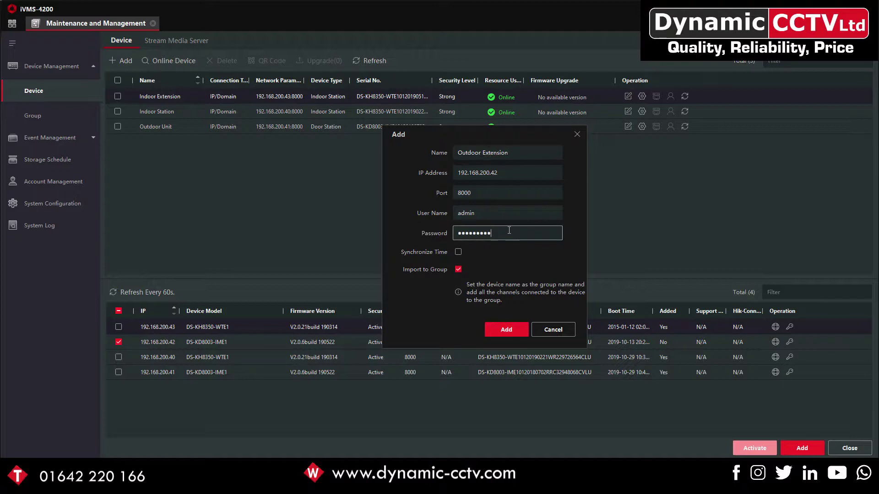
{"action": "key", "text": "ctrl+a"}
{"action": "type", "text": "admin1234"}
{"action": "left_click", "coordinate": [494, 328]}
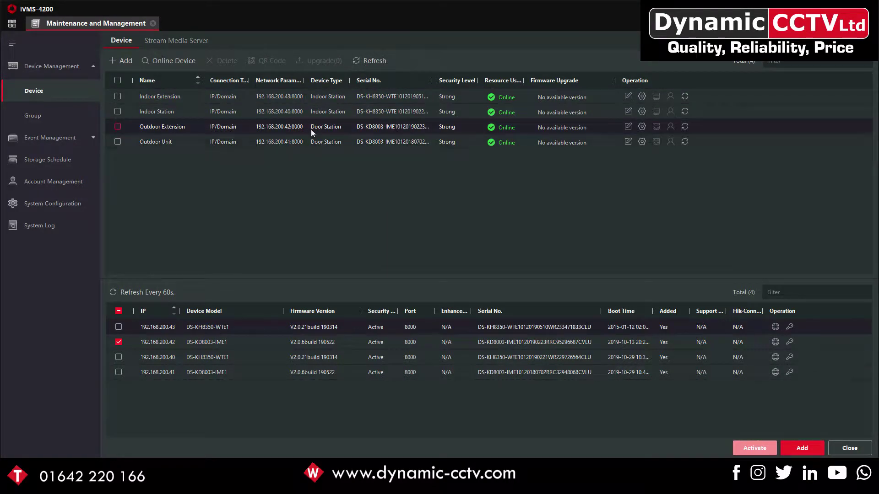
Set the Outdoor Extension's ID Configuration No. to 1, save, and accept the reboot
{"action": "left_click", "coordinate": [642, 127]}
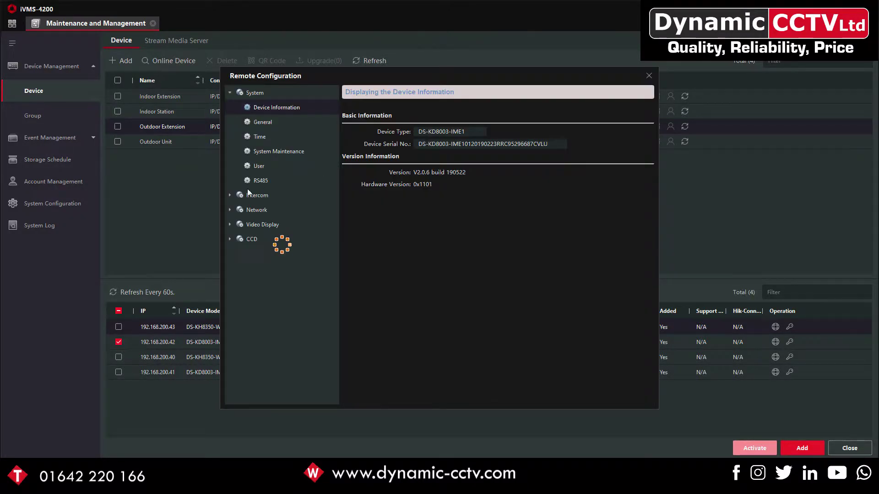
{"action": "left_click", "coordinate": [229, 180]}
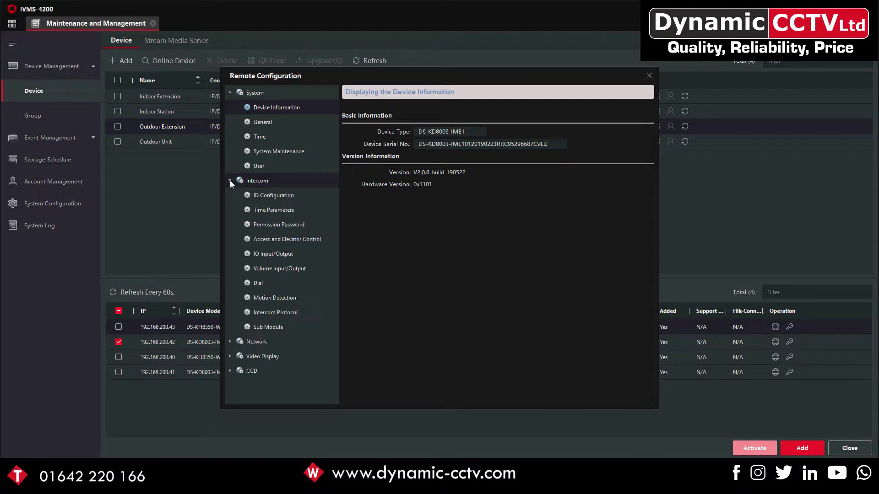
{"action": "left_click", "coordinate": [264, 195]}
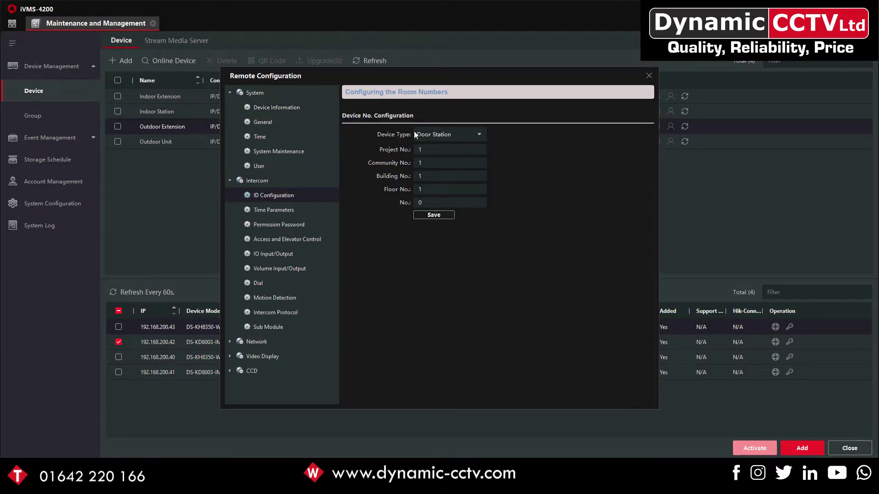
{"action": "left_click", "coordinate": [431, 202]}
{"action": "left_click", "coordinate": [427, 216]}
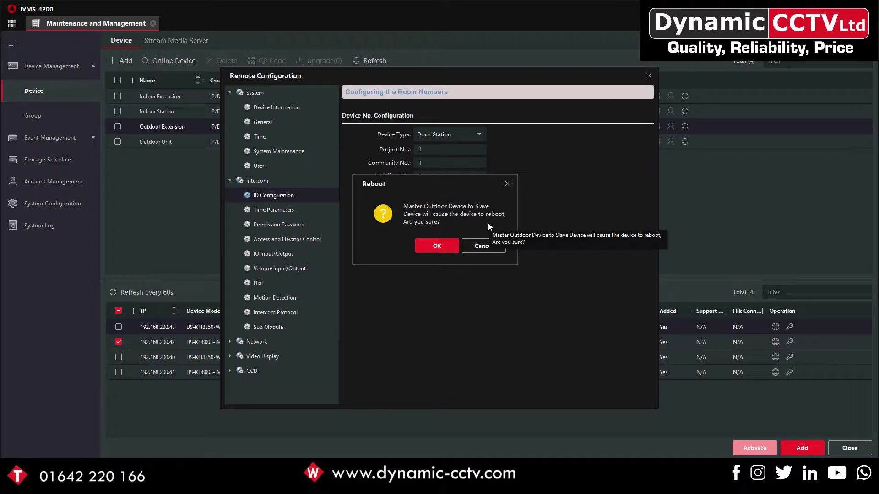
{"action": "left_click", "coordinate": [437, 247]}
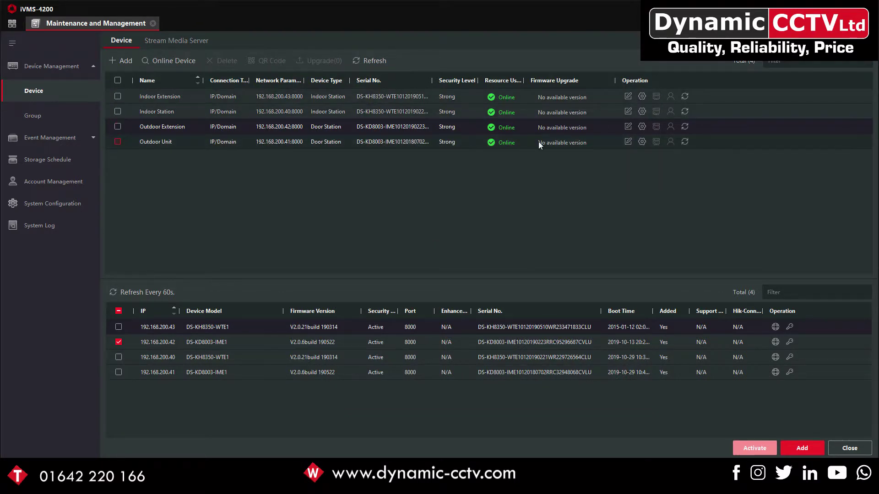
Set the Indoor Extension's ID Configuration to device type Station Extension, No. 1, and save
{"action": "left_click", "coordinate": [642, 97]}
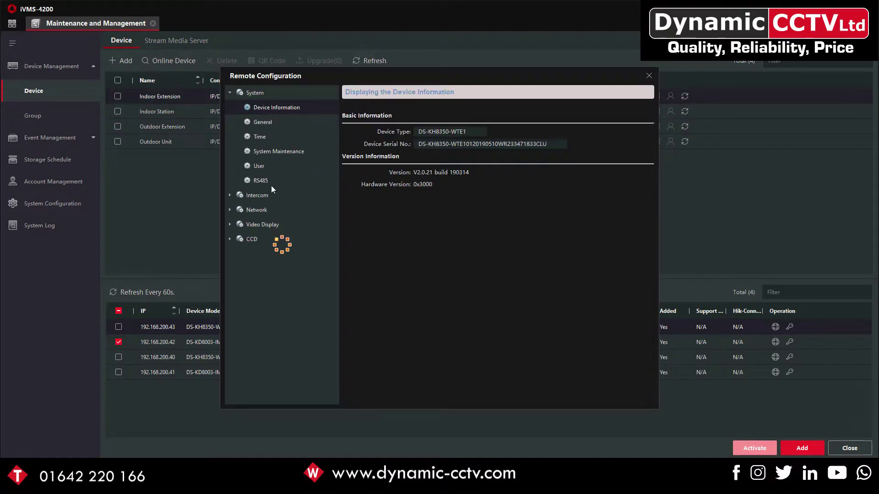
{"action": "left_click", "coordinate": [230, 195]}
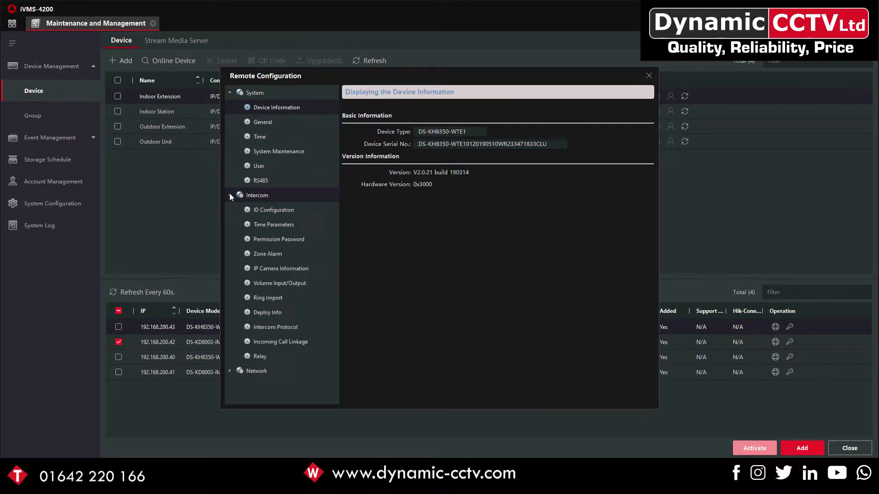
{"action": "left_click", "coordinate": [274, 209]}
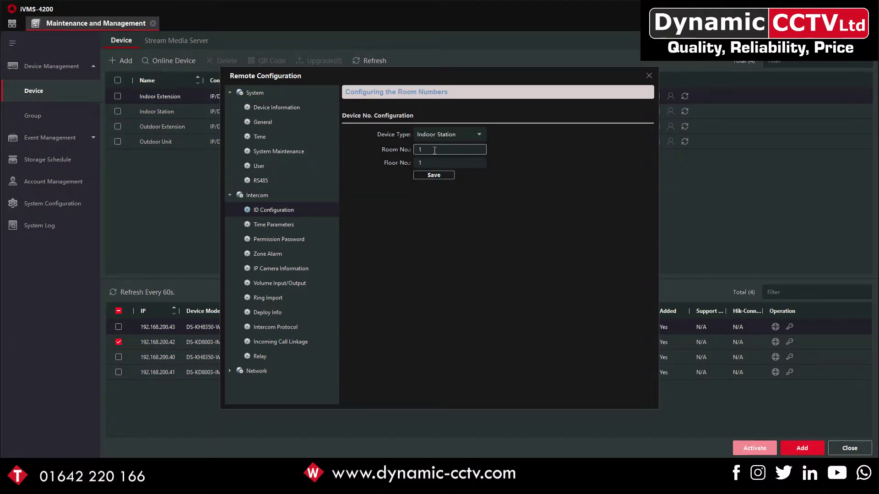
{"action": "left_click", "coordinate": [482, 134]}
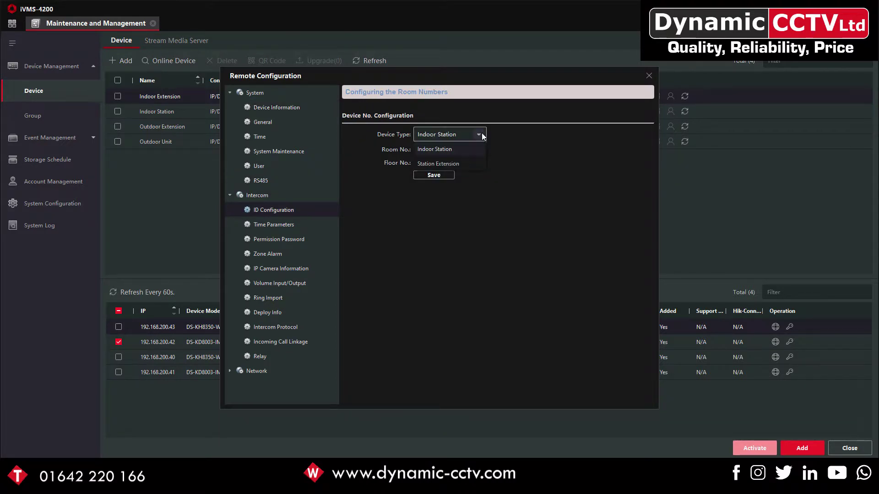
{"action": "left_click", "coordinate": [448, 164]}
{"action": "left_click", "coordinate": [445, 152]}
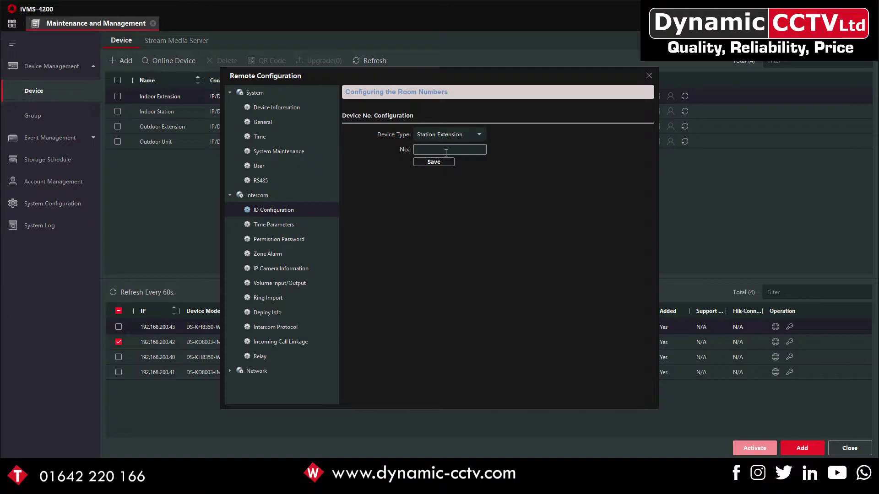
{"action": "type", "text": "1"}
{"action": "left_click", "coordinate": [434, 162]}
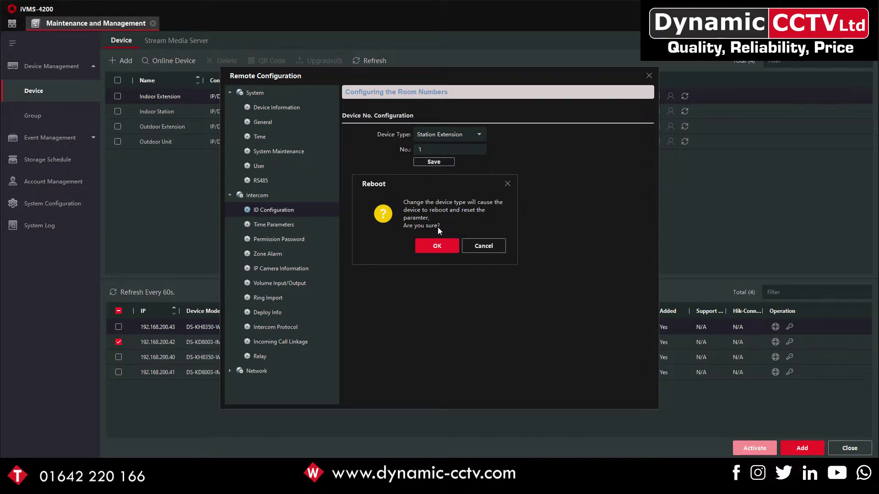
Accept the reboot and refresh the online device list until the devices return
{"action": "left_click", "coordinate": [435, 246]}
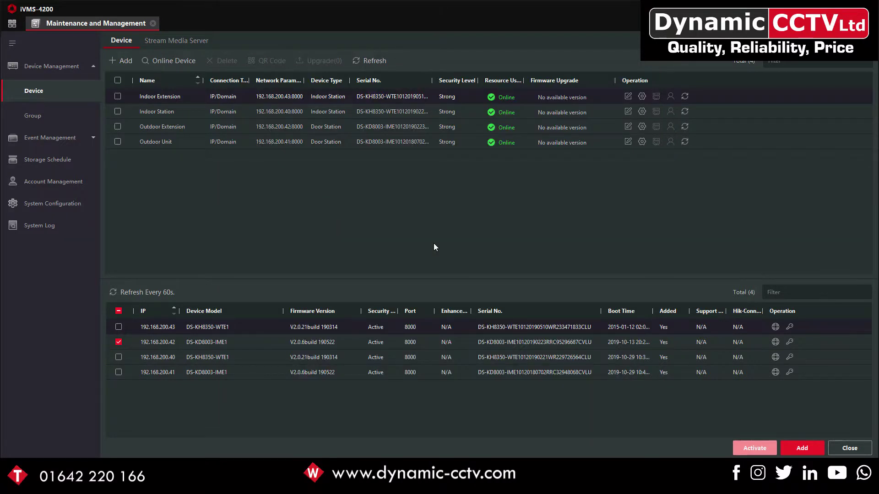
{"action": "left_click", "coordinate": [139, 289]}
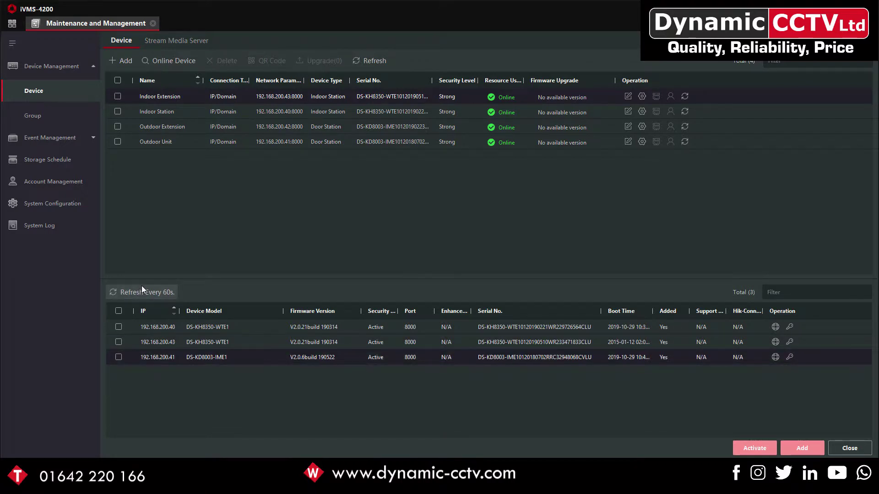
{"action": "left_click", "coordinate": [143, 289]}
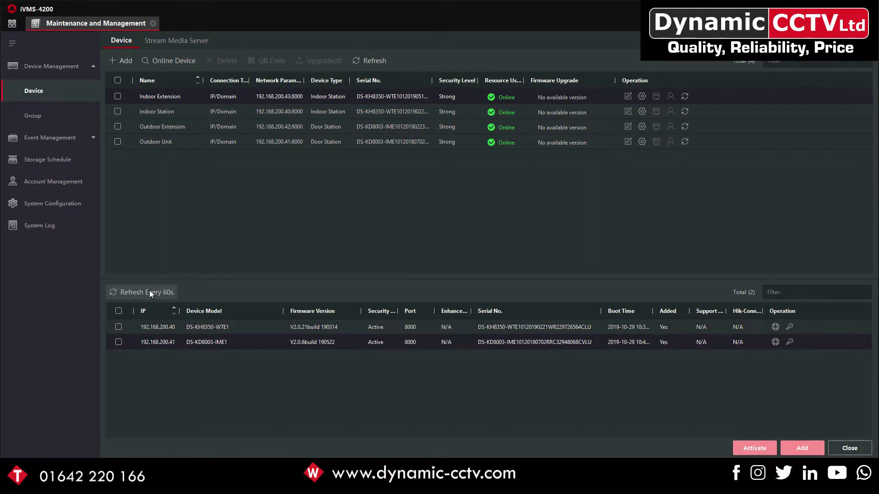
{"action": "left_click", "coordinate": [149, 290]}
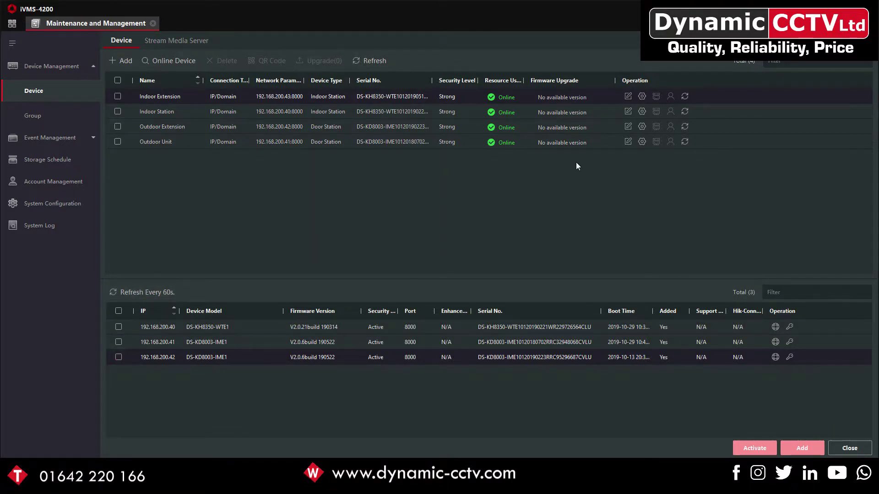
{"action": "left_click", "coordinate": [590, 133]}
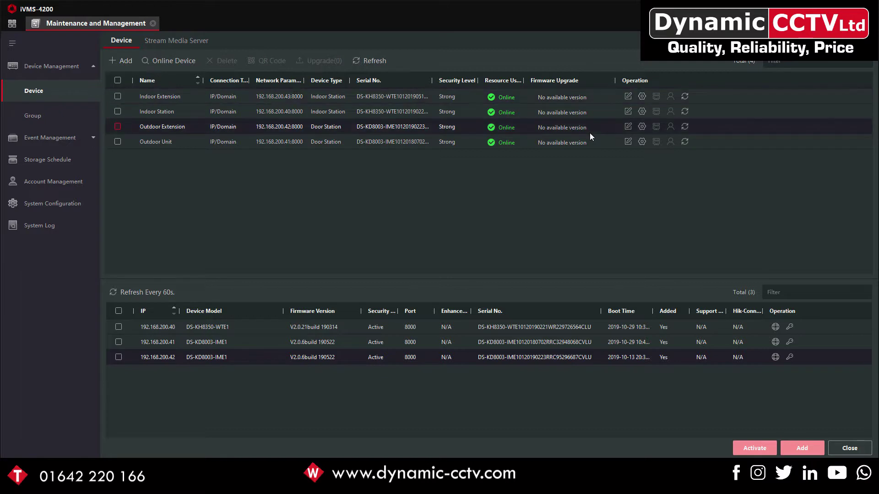
Set the Outdoor Extension's Dial Room No. to 101 and save
{"action": "left_click", "coordinate": [642, 127]}
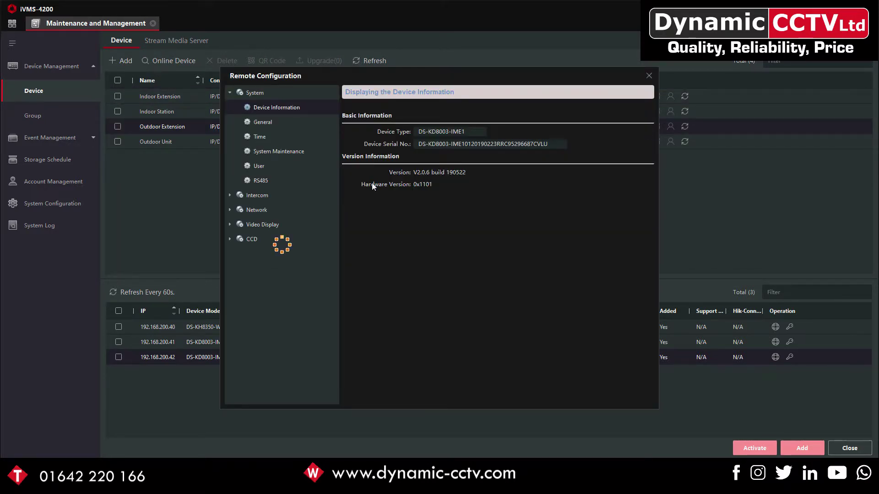
{"action": "left_click", "coordinate": [230, 182]}
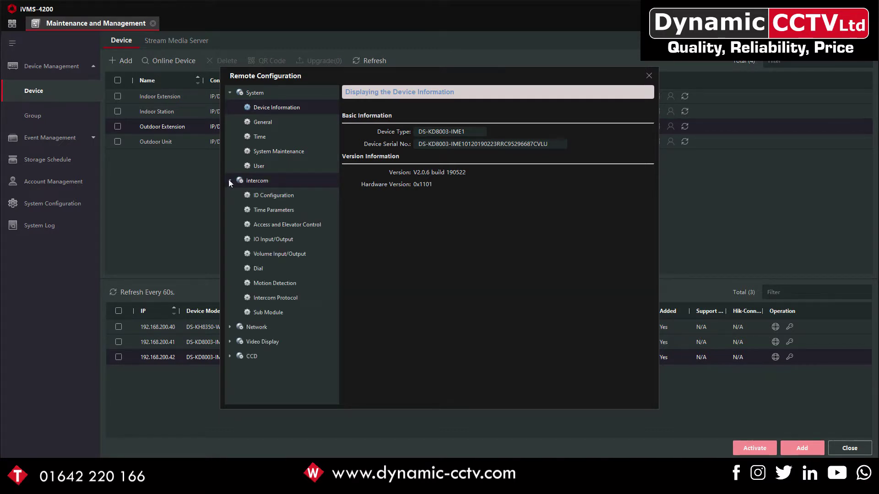
{"action": "left_click", "coordinate": [260, 269]}
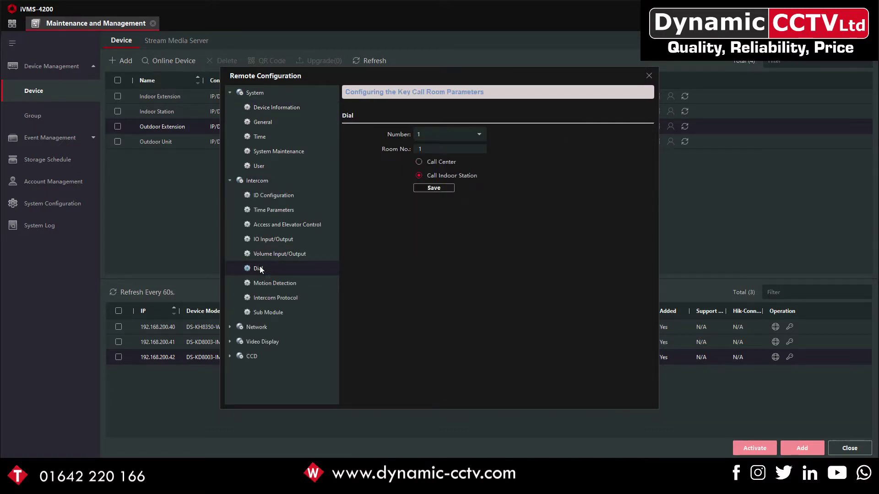
{"action": "right_click", "coordinate": [465, 151]}
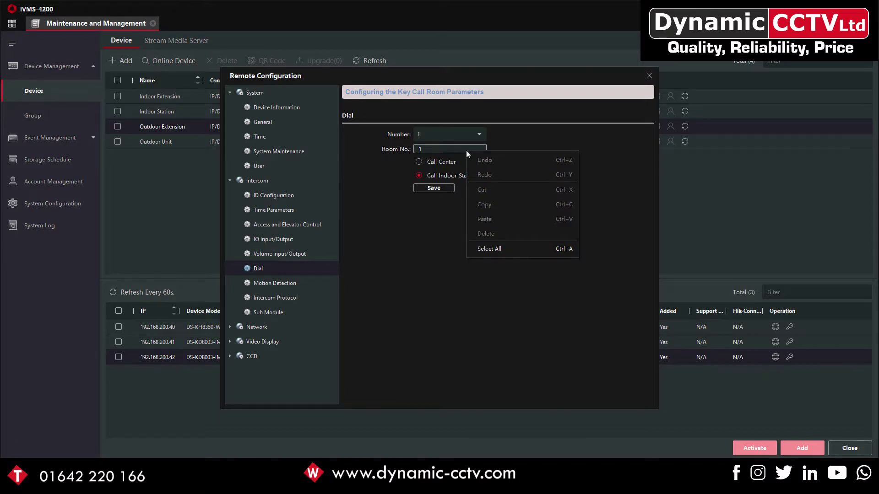
{"action": "left_click", "coordinate": [453, 150]}
{"action": "type", "text": "01"}
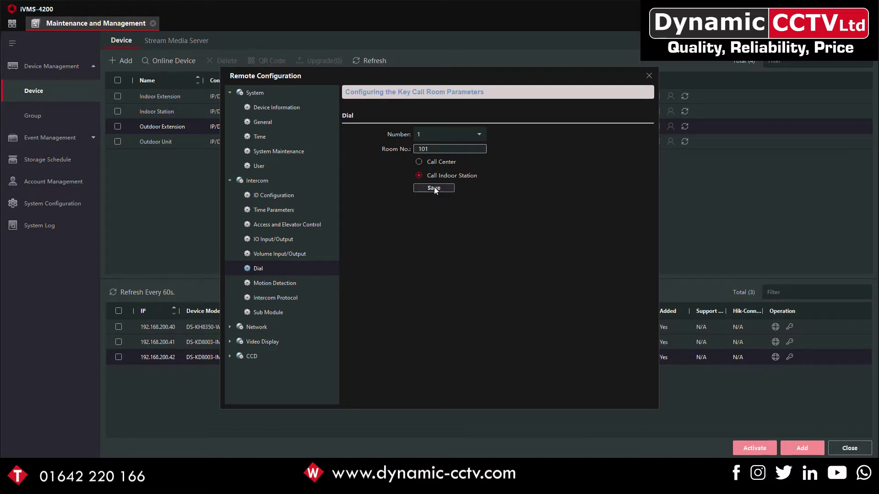
{"action": "left_click", "coordinate": [434, 188]}
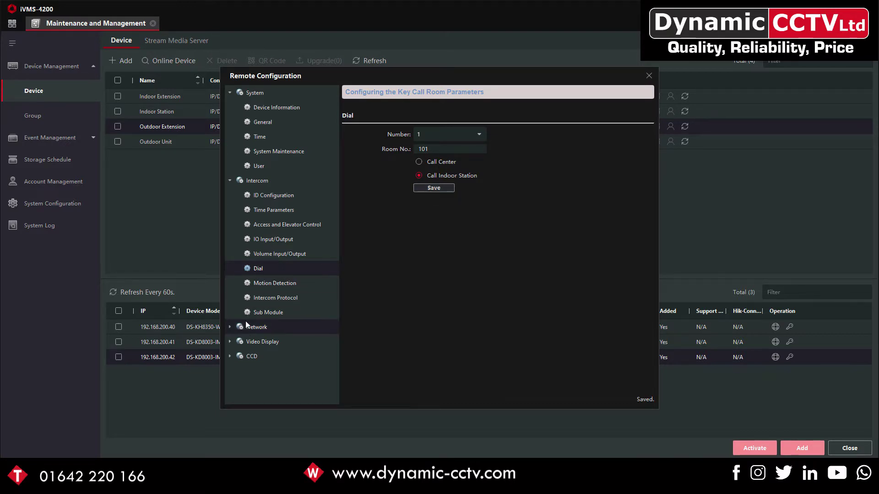
Set the Linked Network (Main) Door Station IP to 192.168.200.41 and save
{"action": "left_click", "coordinate": [229, 328]}
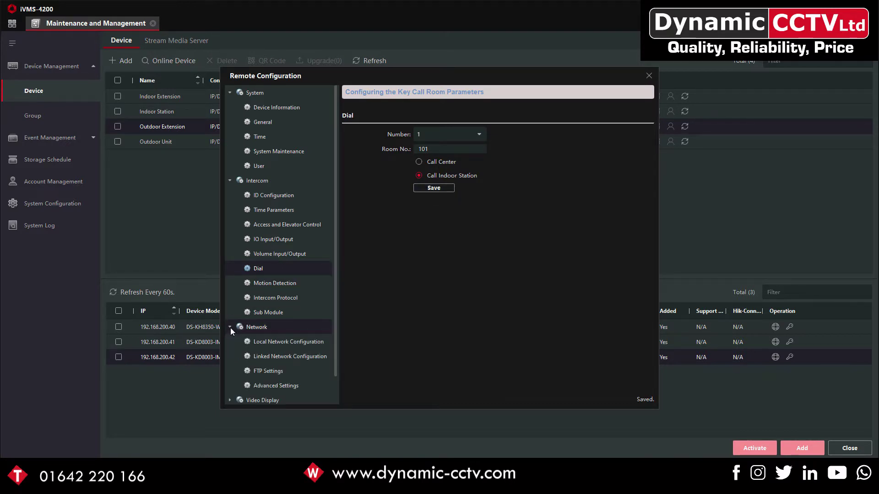
{"action": "left_click", "coordinate": [259, 357]}
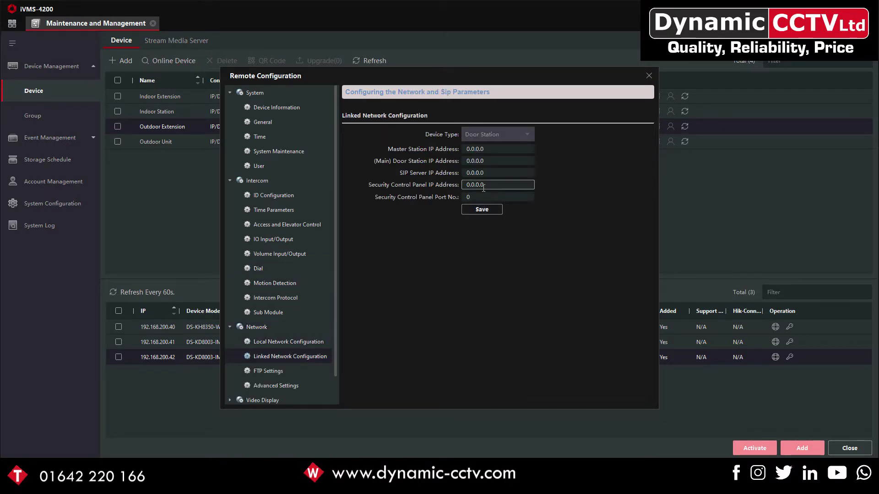
{"action": "left_click_drag", "start_coordinate": [486, 162], "coordinate": [458, 161]}
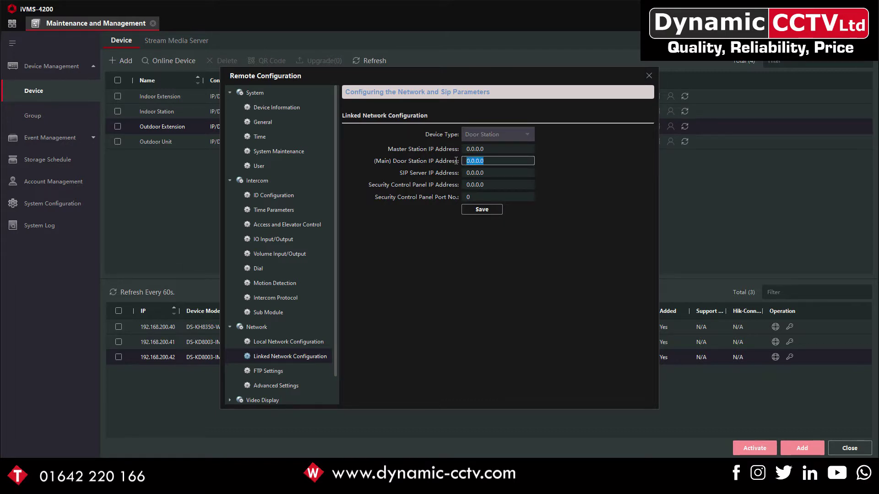
{"action": "left_click_drag", "start_coordinate": [573, 75], "coordinate": [671, 53]}
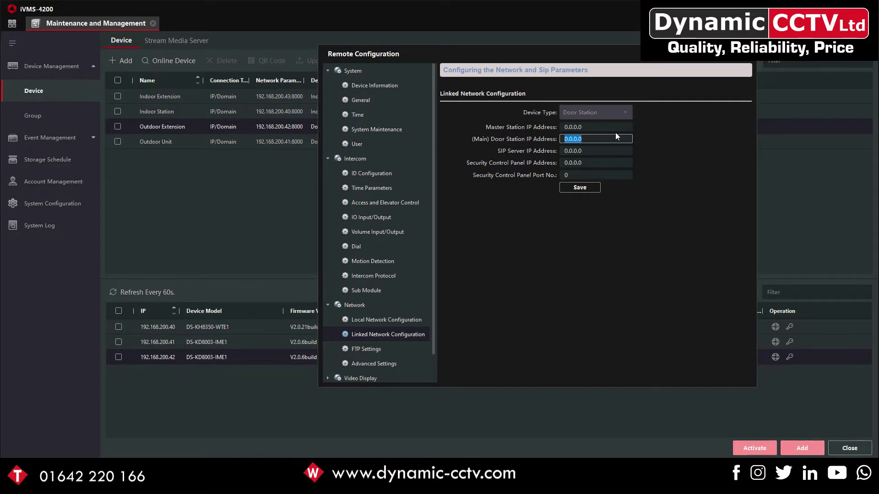
{"action": "type", "text": "192.168.200.41"}
{"action": "left_click", "coordinate": [570, 188]}
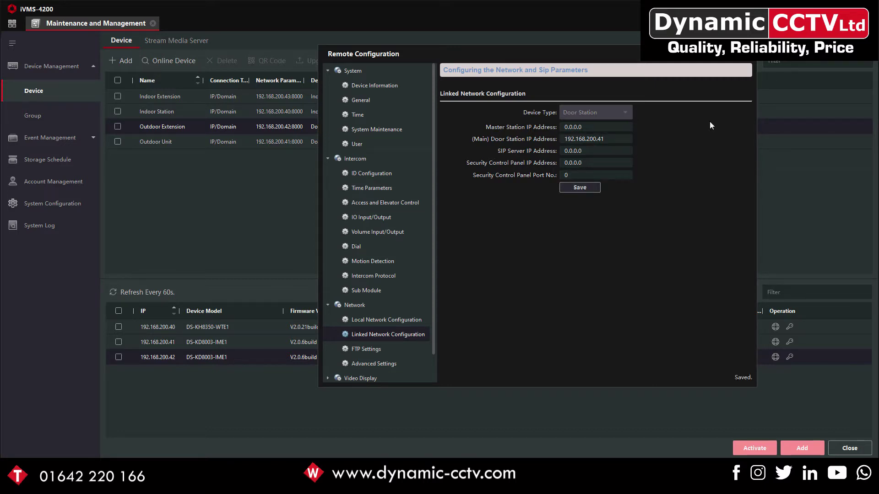
Refresh the device list and re-save the Indoor Extension's Station Extension ID configuration
{"action": "left_click", "coordinate": [750, 54]}
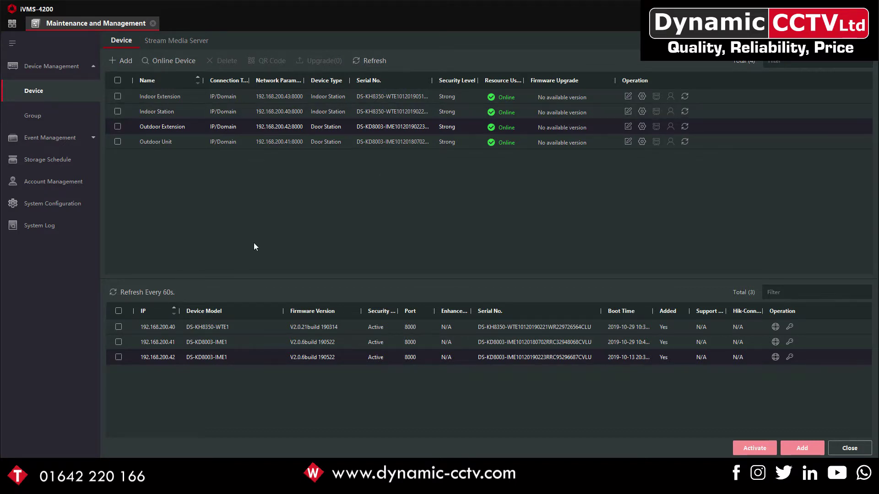
{"action": "left_click", "coordinate": [140, 290]}
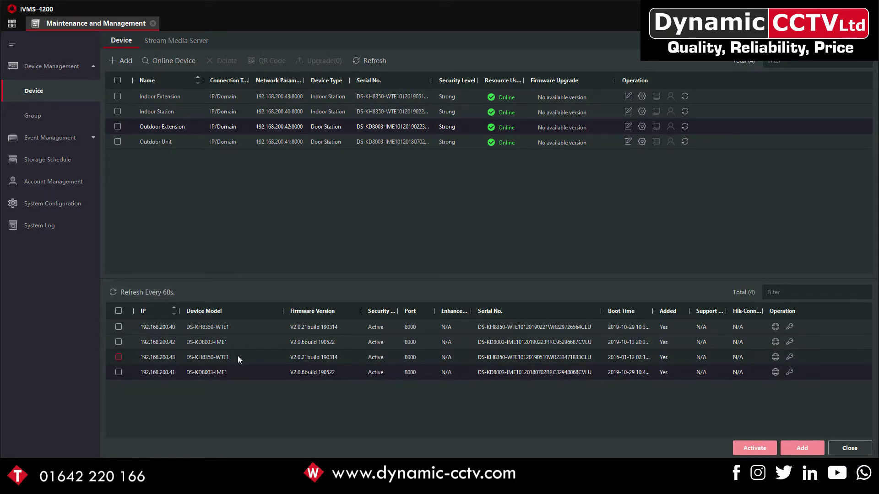
{"action": "left_click", "coordinate": [641, 96]}
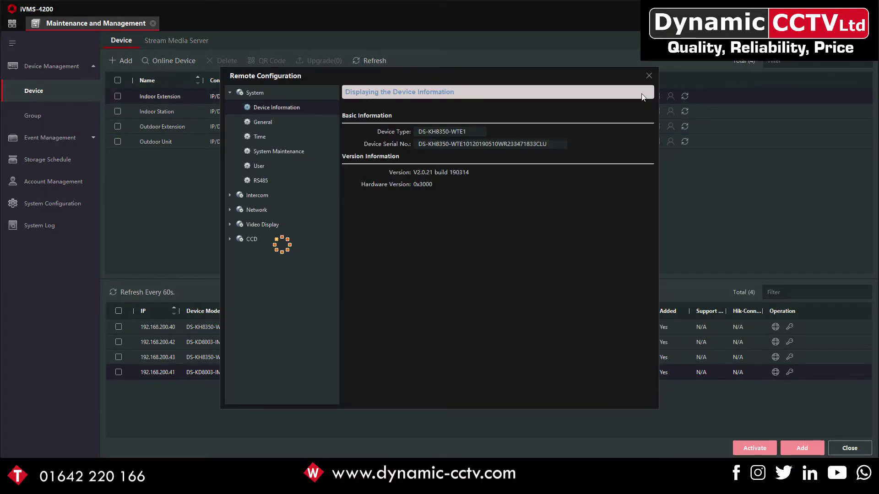
{"action": "left_click", "coordinate": [230, 195]}
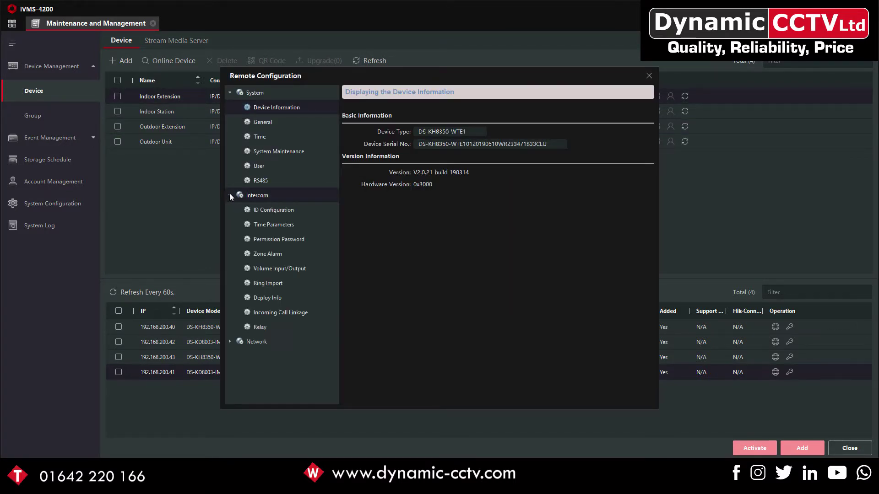
{"action": "left_click", "coordinate": [255, 209]}
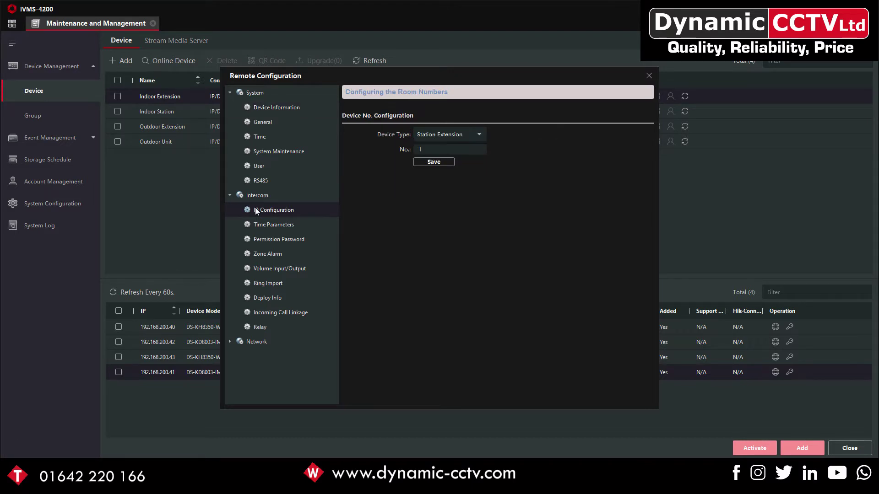
{"action": "left_click", "coordinate": [430, 162]}
Set the Linked Network Main Indoor Station IP to 192.168.200.40 and save
{"action": "left_click", "coordinate": [230, 341]}
{"action": "left_click", "coordinate": [269, 369]}
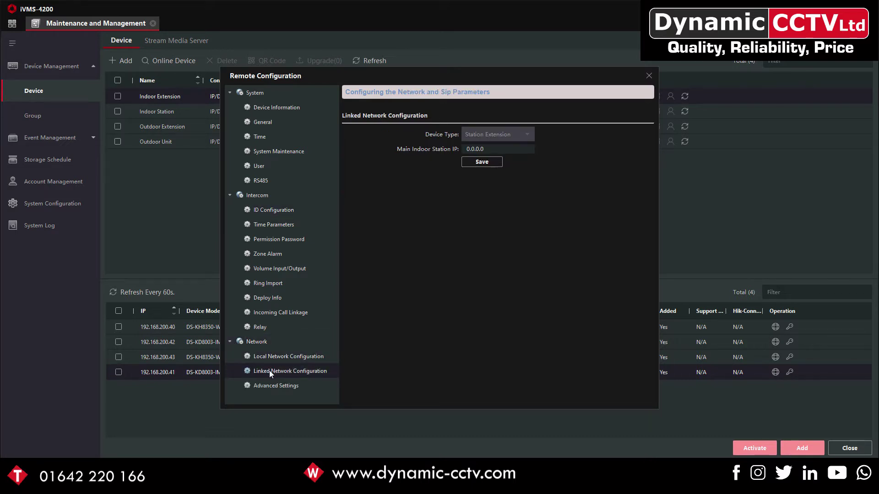
{"action": "left_click_drag", "start_coordinate": [485, 149], "coordinate": [446, 151]}
{"action": "type", "text": "192.168.2"}
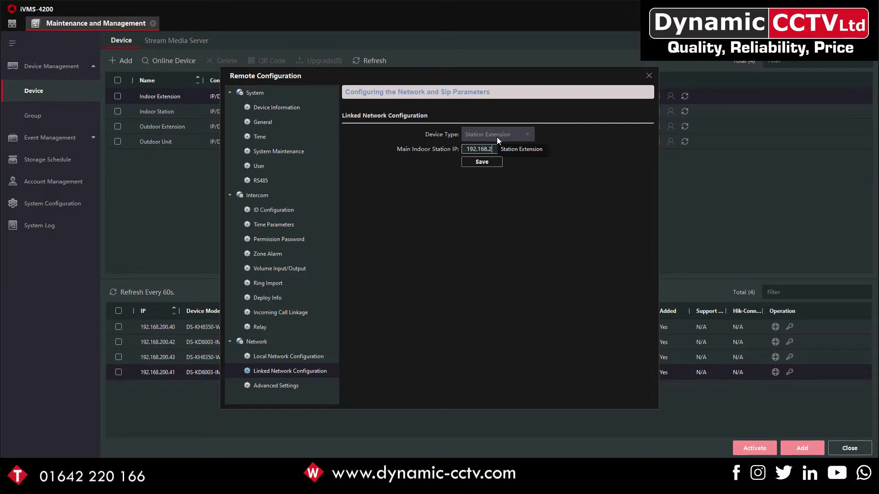
{"action": "type", "text": "00.40"}
{"action": "left_click", "coordinate": [497, 164]}
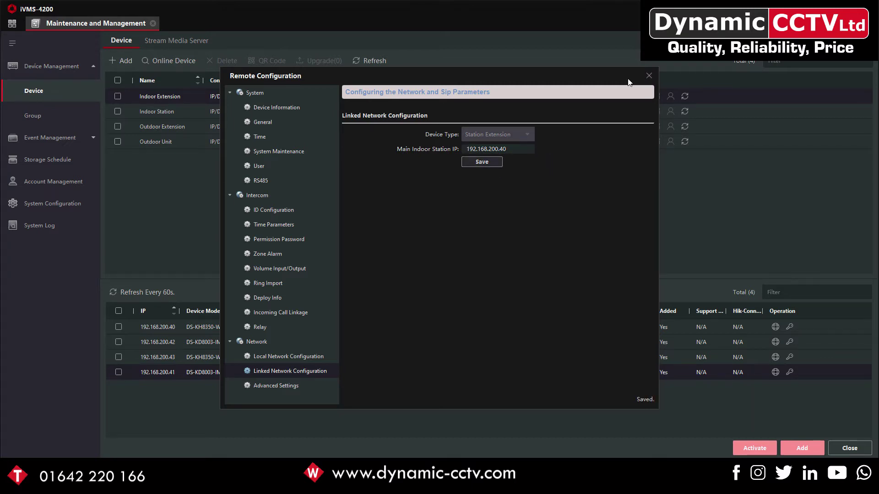
Move the Indoor Extension's Remote Configuration window aside and close it, returning to the device list
{"action": "left_click_drag", "start_coordinate": [630, 82], "coordinate": [795, 47]}
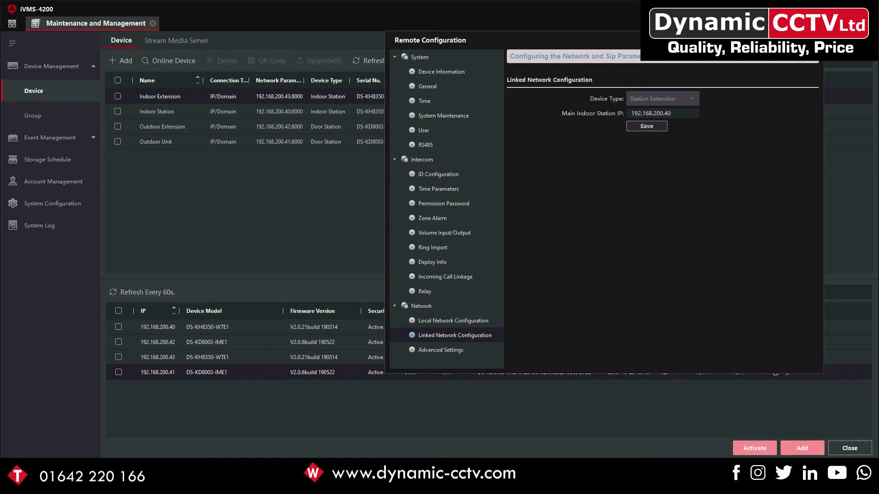
{"action": "key", "text": "Escape"}
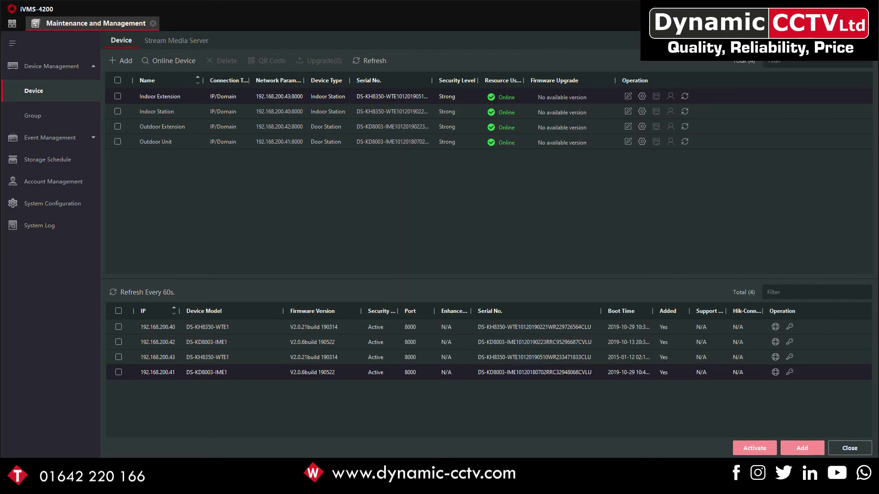